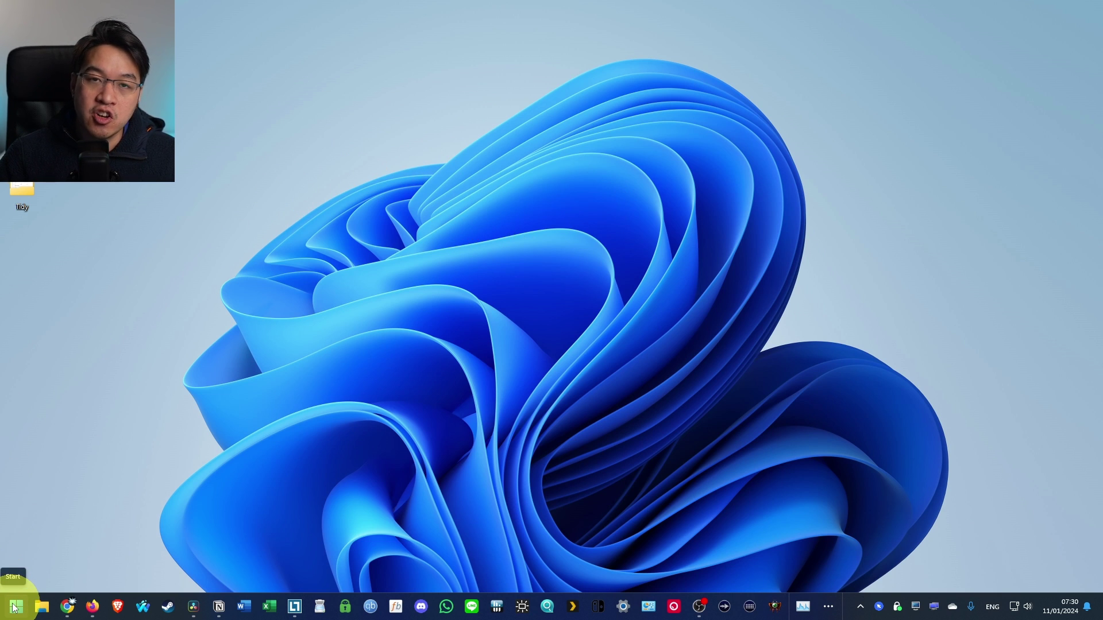
# Step: Launch Microsoft Store from Start and search it for 'airserver' via the recent suggestion
pyautogui.click(15, 606)
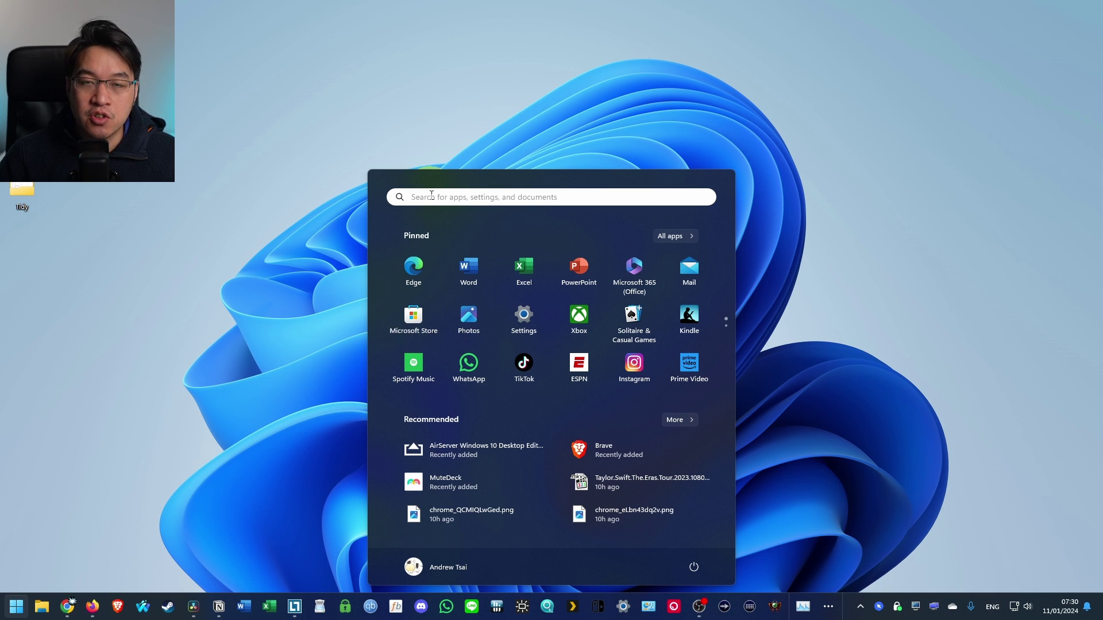
pyautogui.click(414, 319)
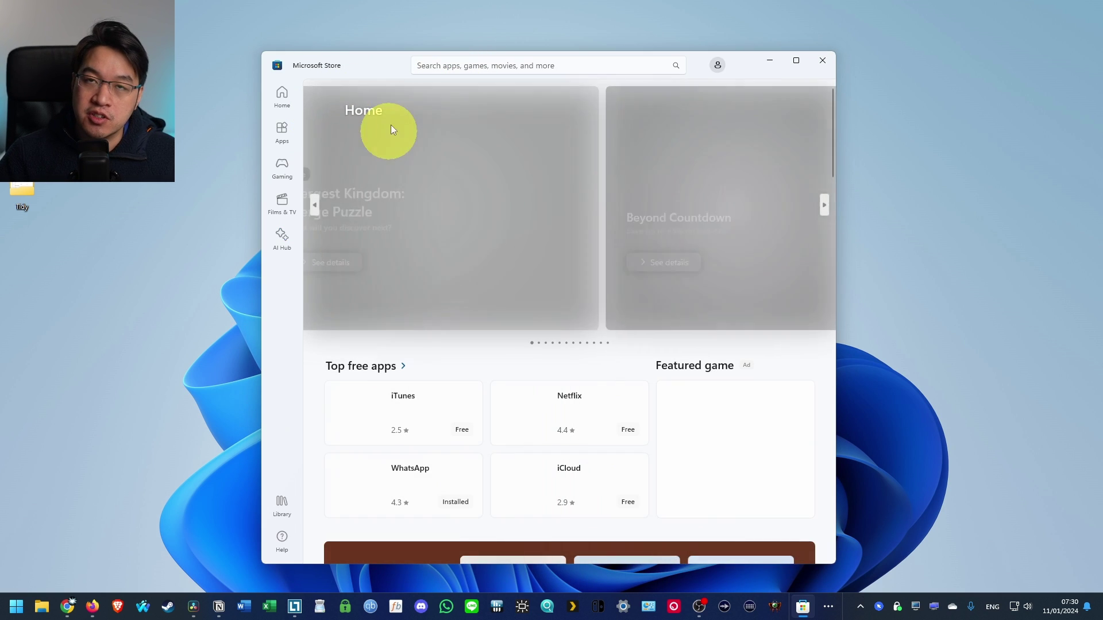
pyautogui.click(471, 64)
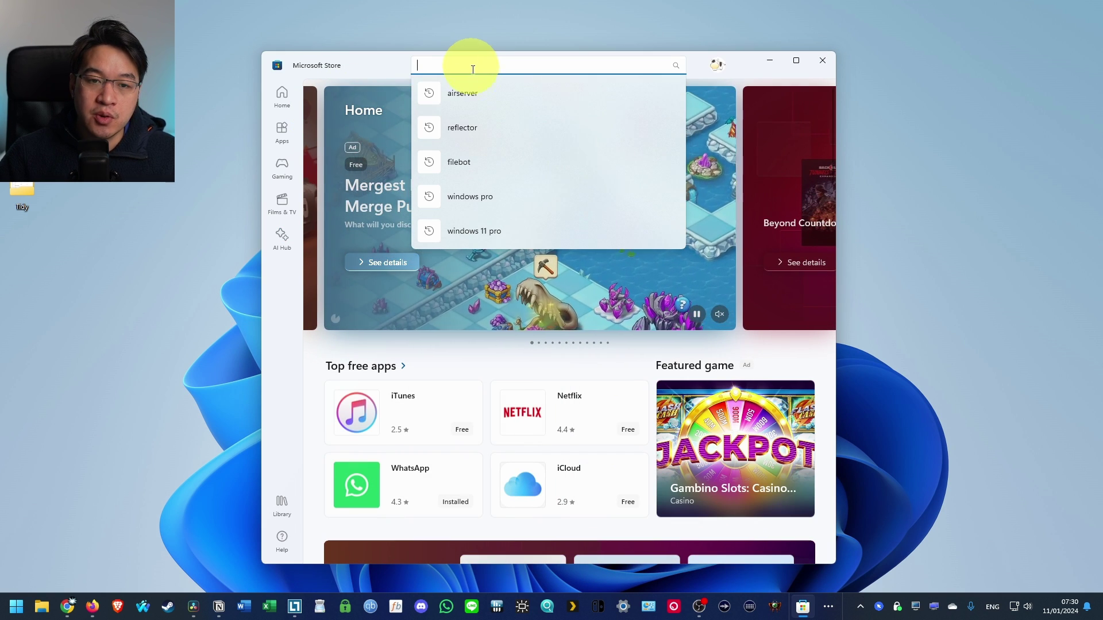
pyautogui.click(470, 97)
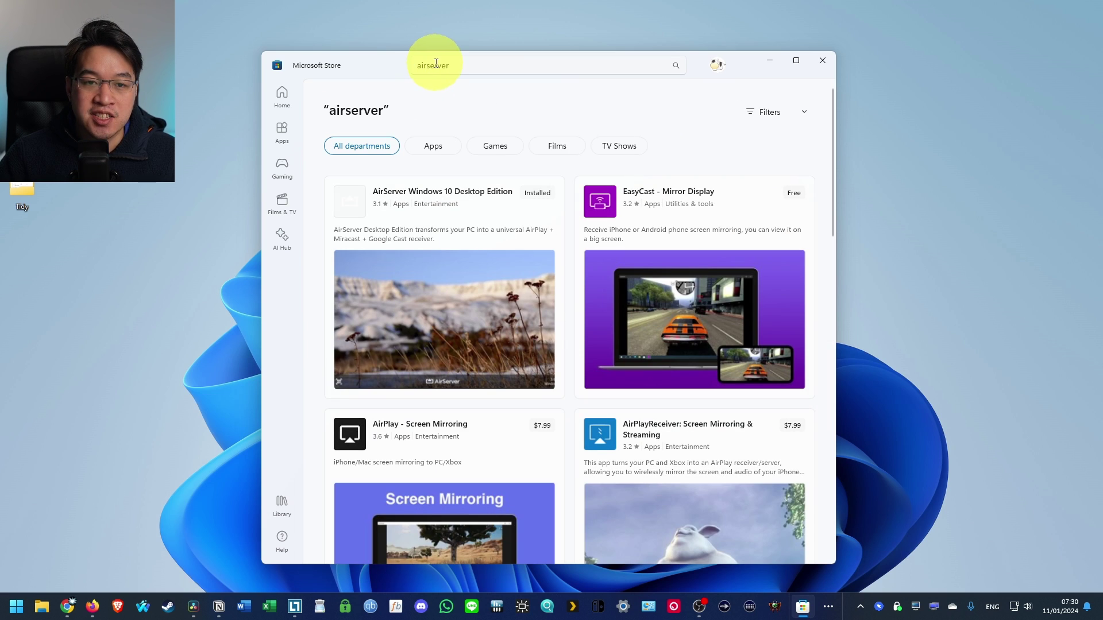
pyautogui.moveTo(444, 259)
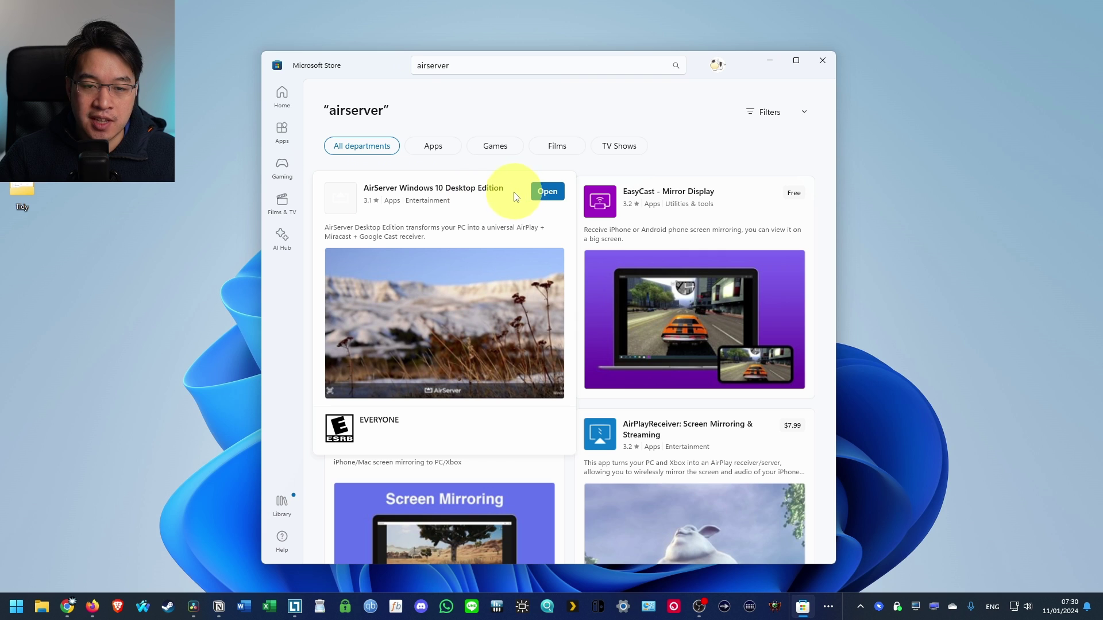
# Step: Open the AirServer Windows 10 Desktop Edition page from the search results
pyautogui.click(497, 197)
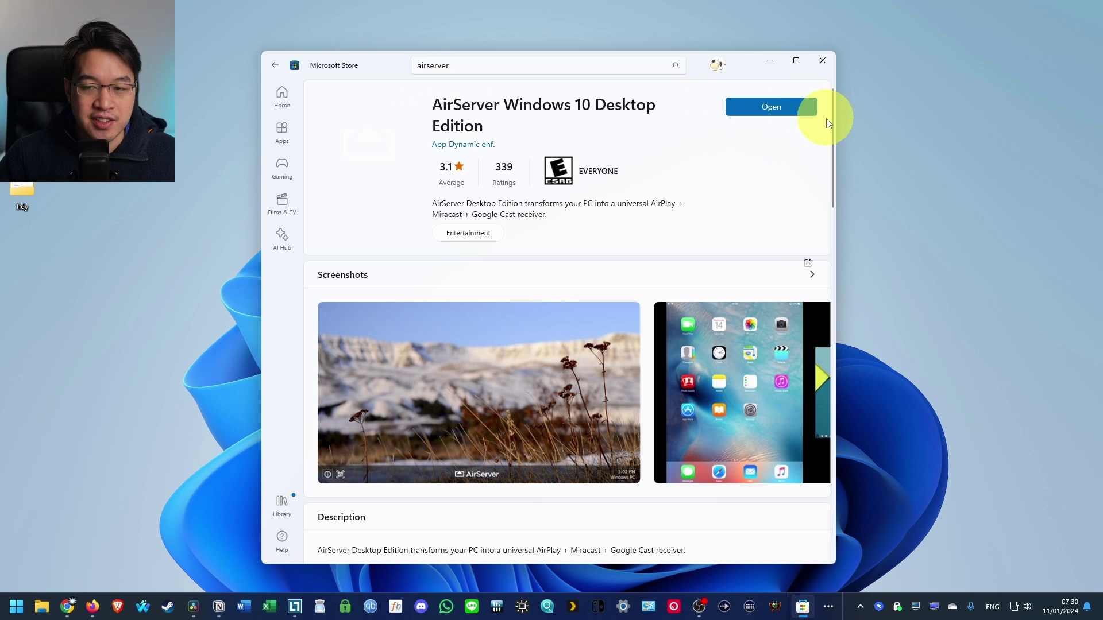
pyautogui.scroll(-4, 832, 123)
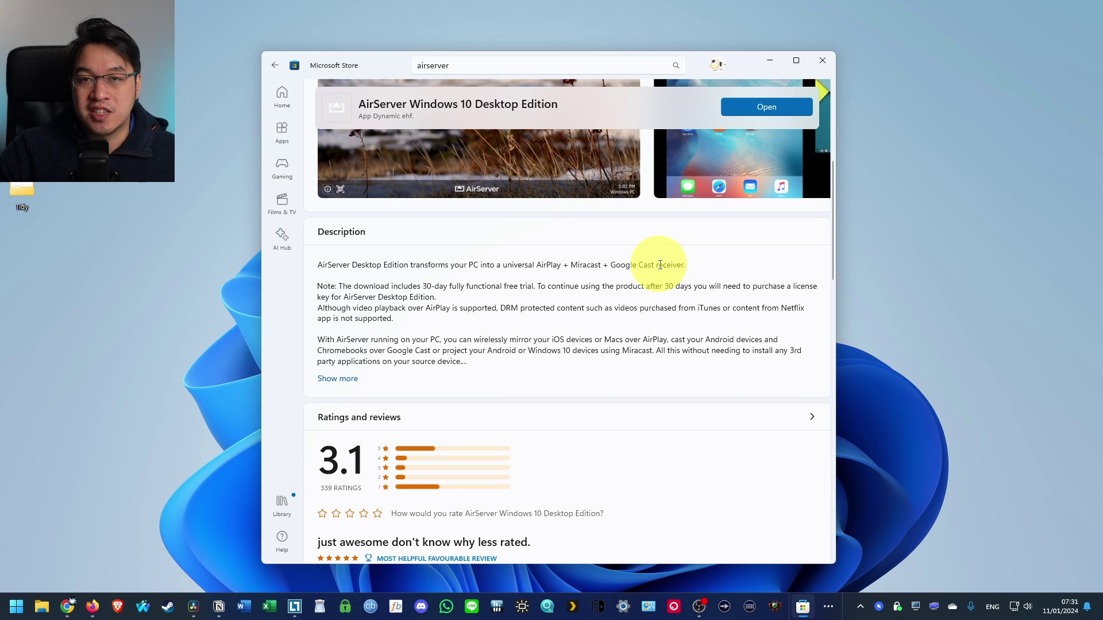
pyautogui.scroll(5, 651, 265)
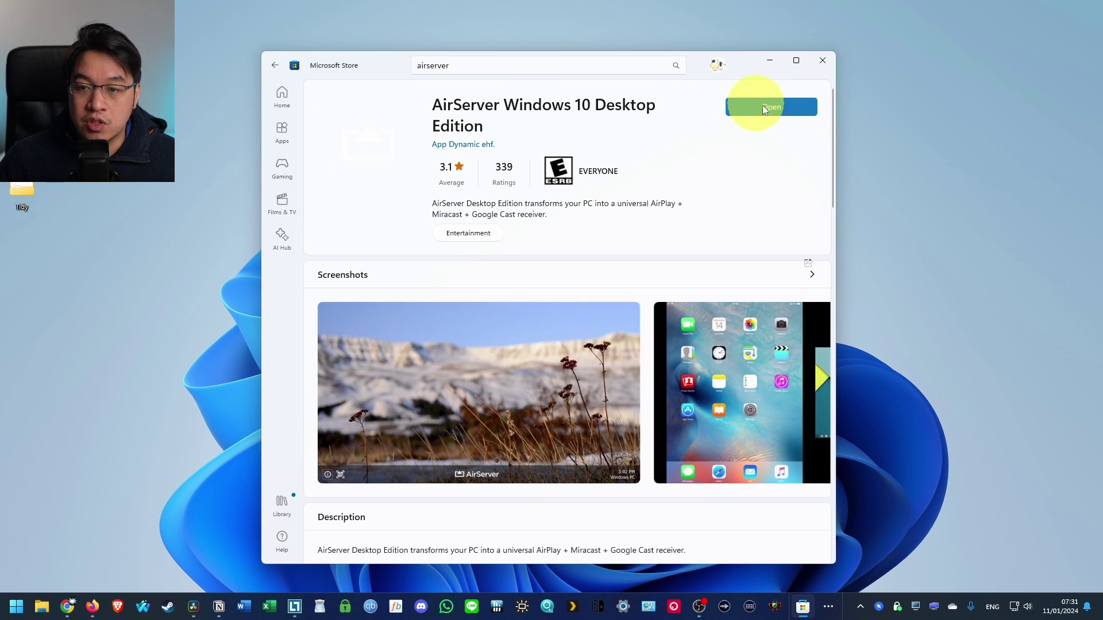
# Step: Launch AirServer from its Store page and move its window while the activation screen loads
pyautogui.click(768, 108)
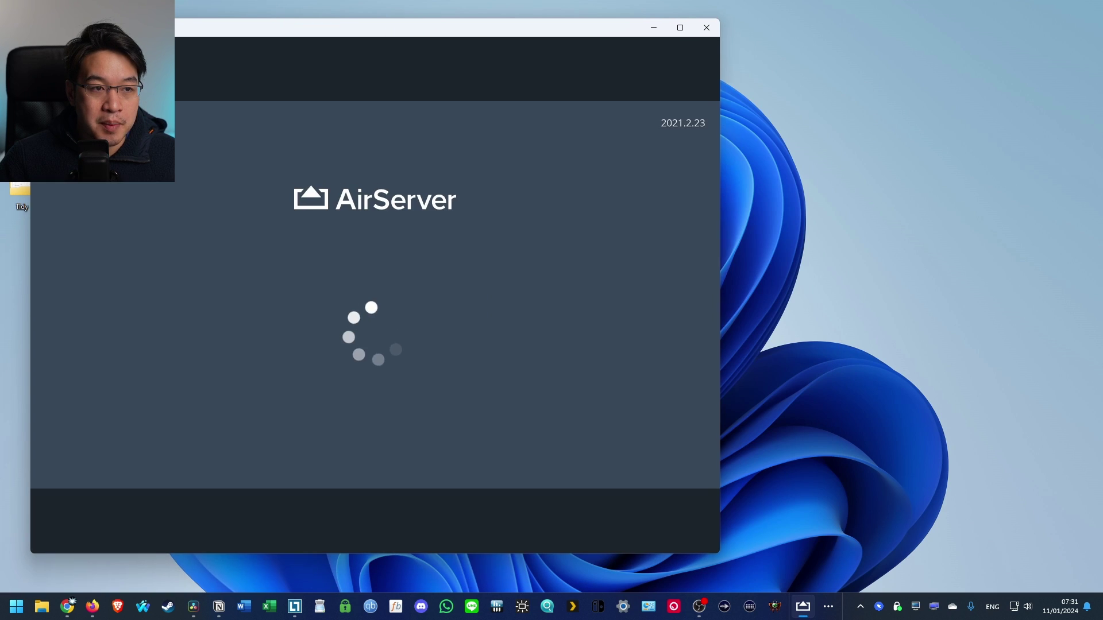
pyautogui.moveTo(62, 26); pyautogui.dragTo(198, 40)
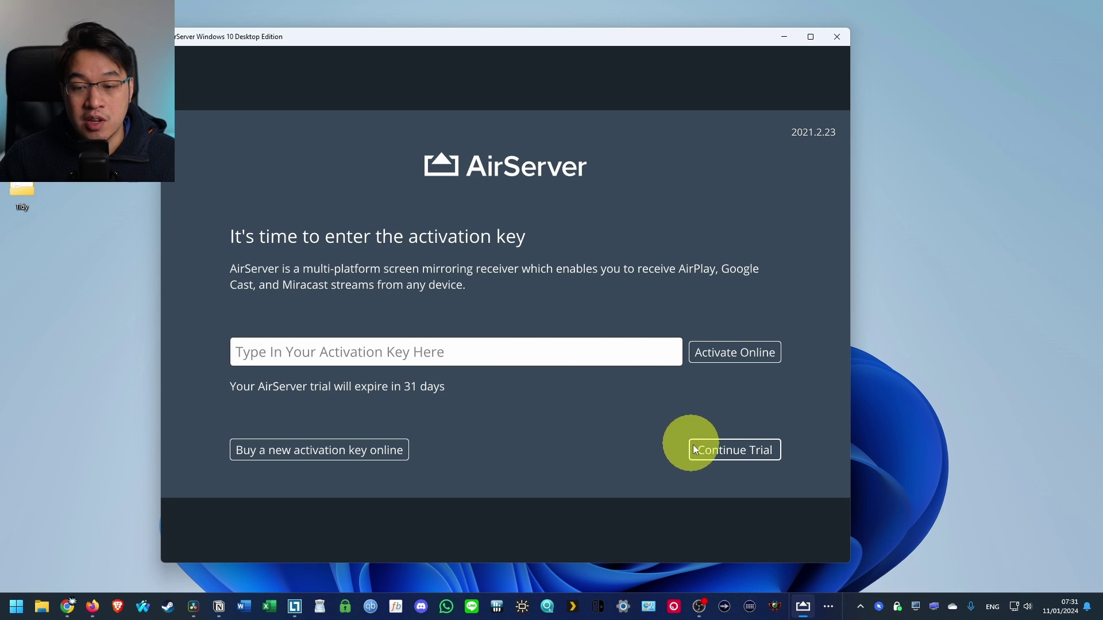
# Step: Continue the AirServer free trial and move the window aside for iPhone mirroring
pyautogui.click(745, 457)
pyautogui.moveTo(276, 41)
pyautogui.mouseDown()
pyautogui.moveTo(361, 65)
pyautogui.moveTo(330, 49)
pyautogui.mouseUp()
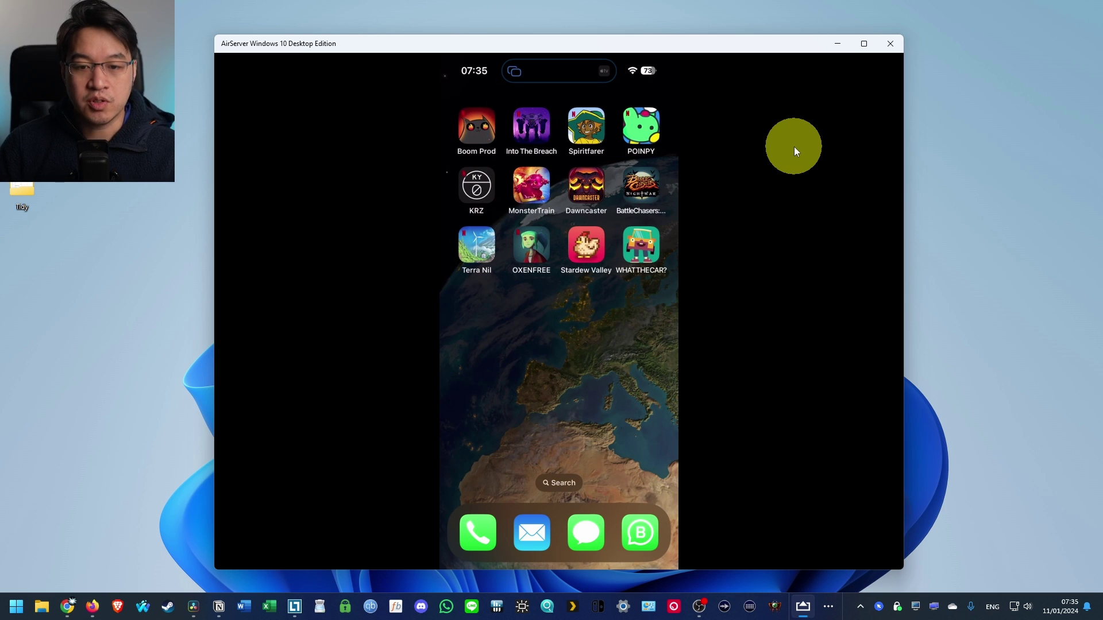
# Step: Expand the mirrored iPhone screen to fill the whole PC display
pyautogui.click(864, 43)
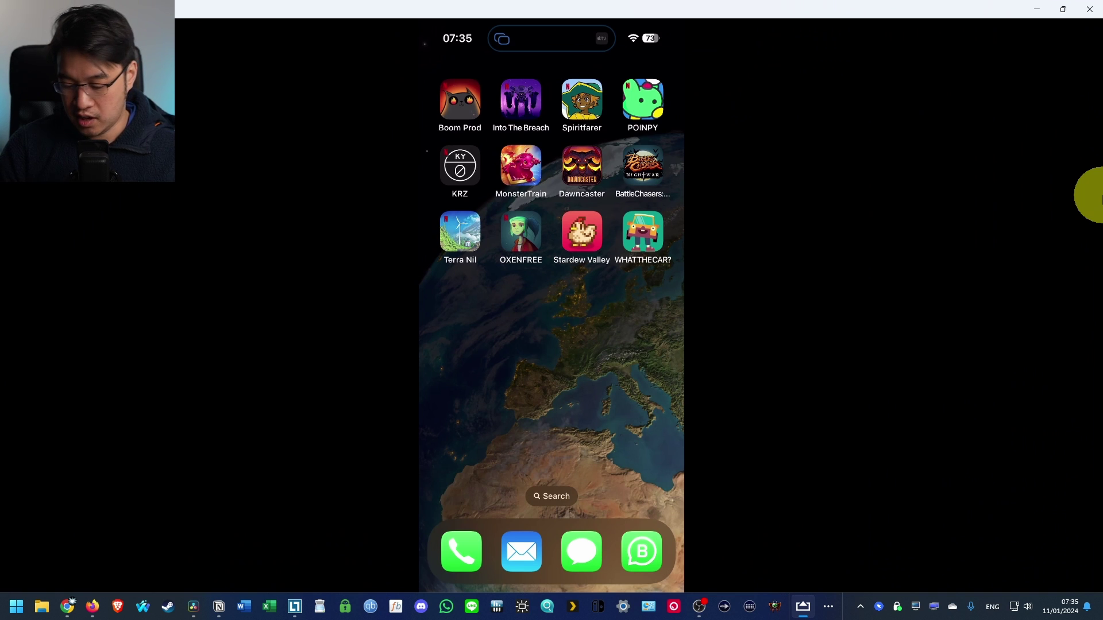